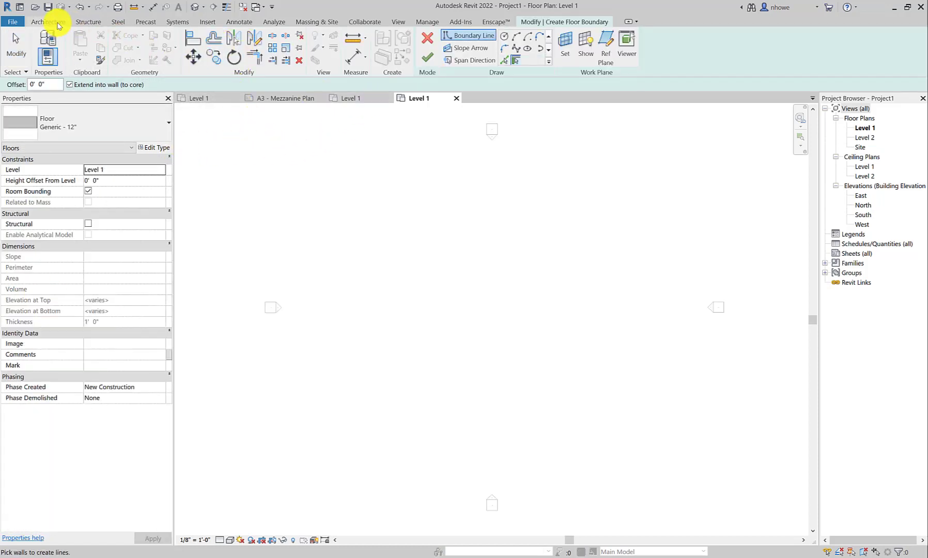
# - Review the available floor types and choose Generic - 12" for the new floor
pyautogui.click(58, 22)
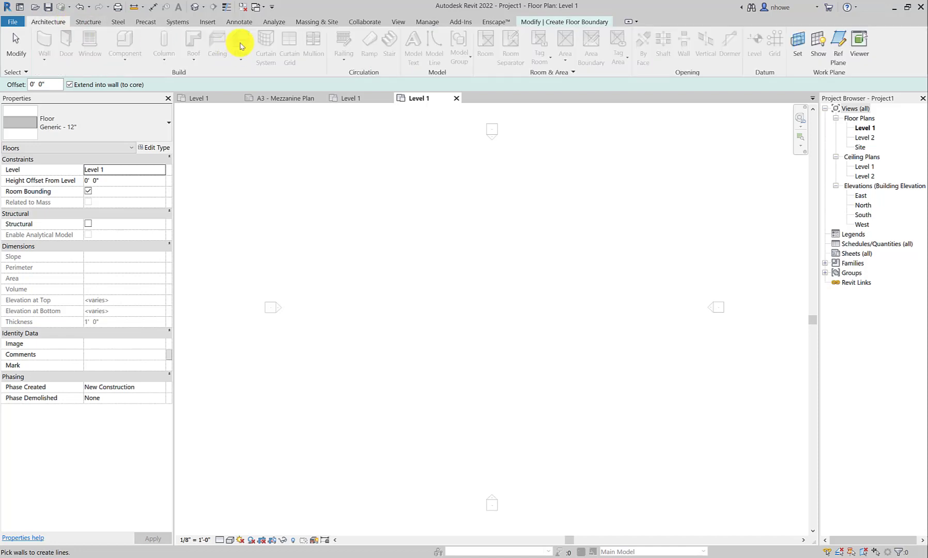
pyautogui.click(153, 126)
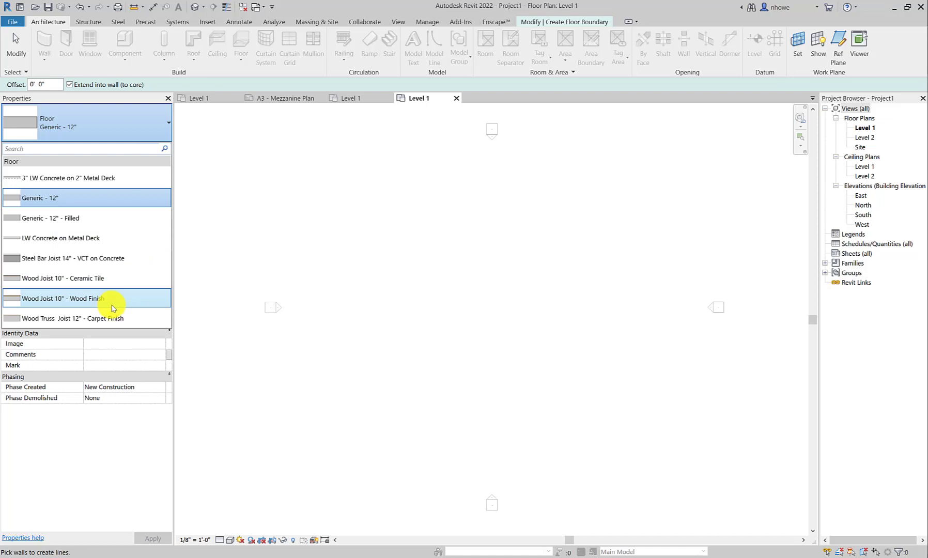
pyautogui.click(29, 123)
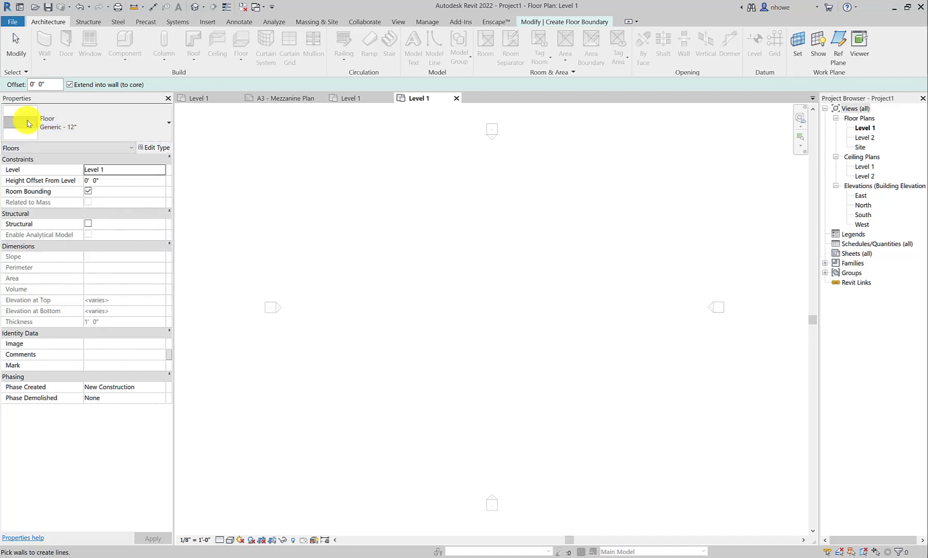
pyautogui.click(140, 133)
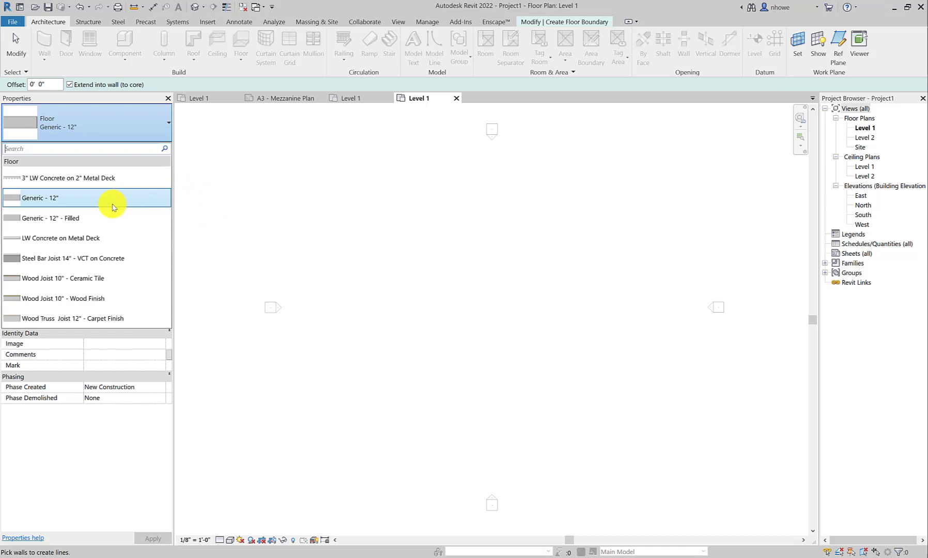
pyautogui.click(113, 197)
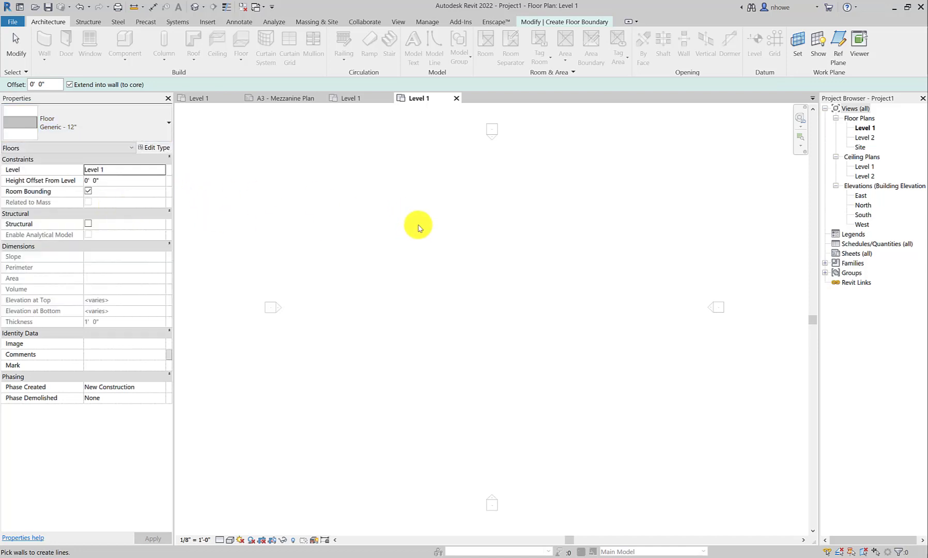
pyautogui.click(95, 119)
pyautogui.click(296, 167)
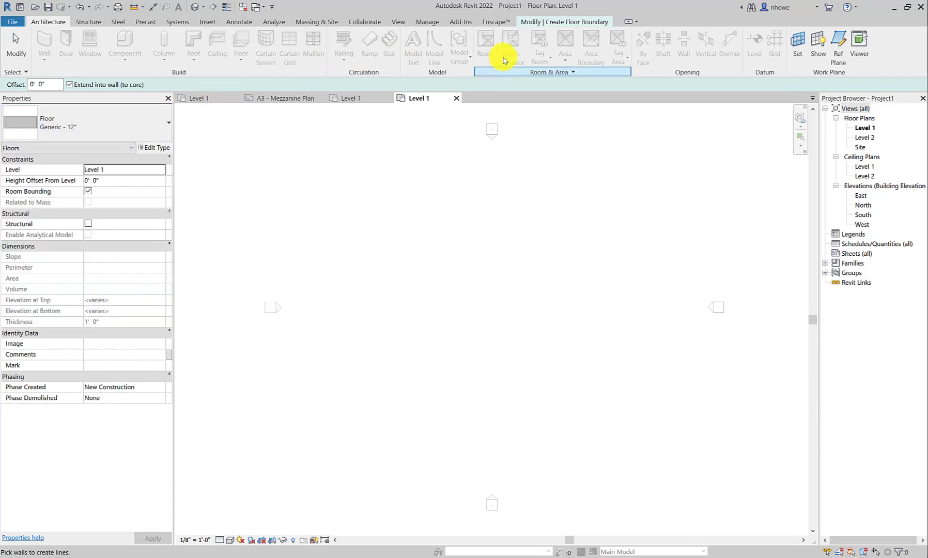
# - Sketch a rectangular floor boundary about 112' wide and 64' high between the elevation markers
pyautogui.click(540, 22)
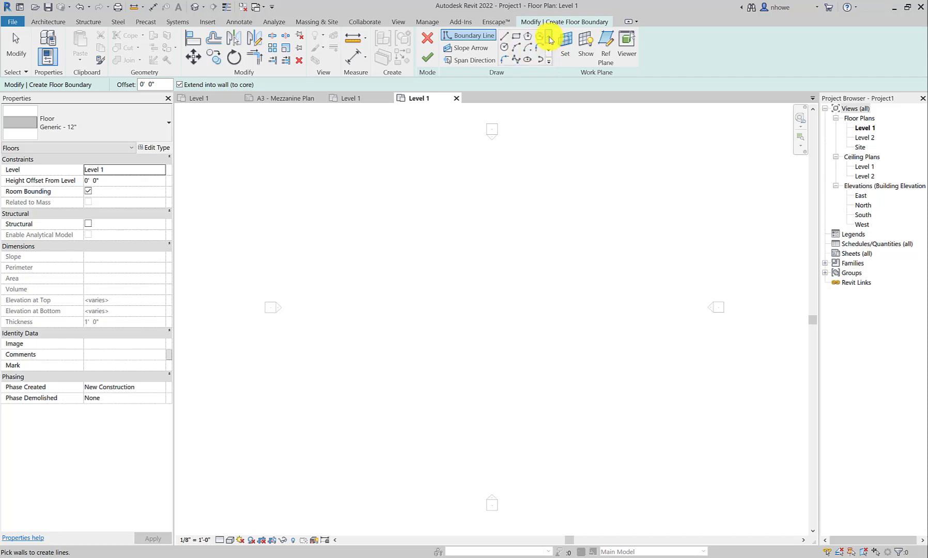
pyautogui.click(517, 39)
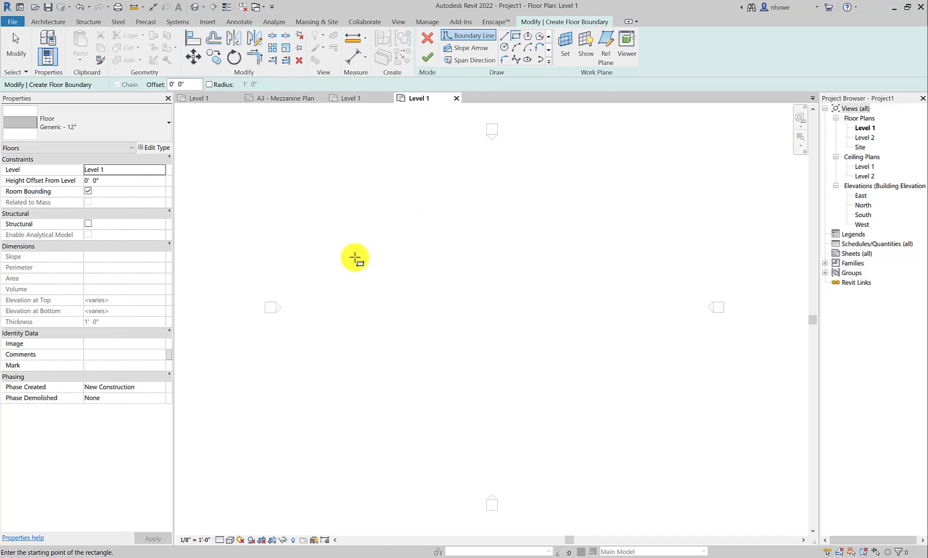
pyautogui.click(368, 229)
pyautogui.click(668, 398)
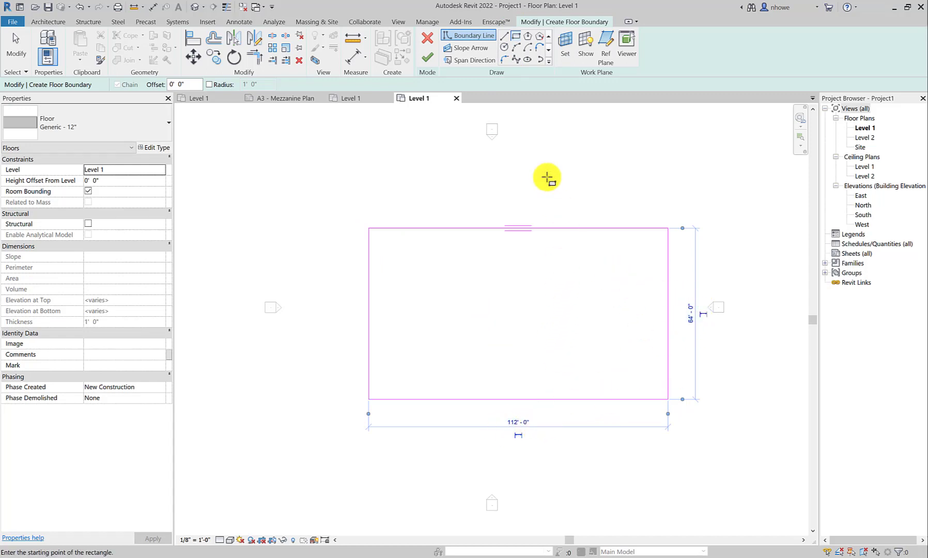
# - Shorten the rectangle's upper boundary line to about 28' by moving its right end inward
pyautogui.click(506, 37)
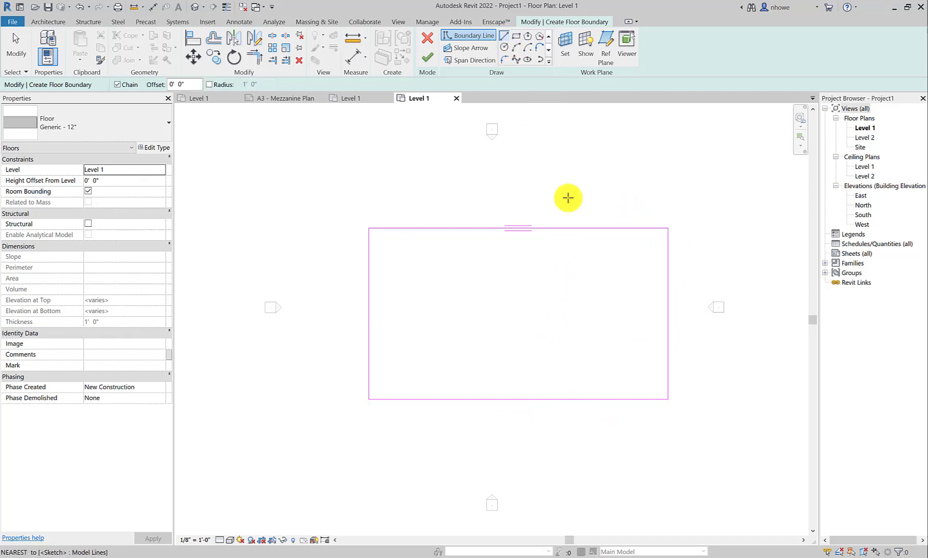
pyautogui.click(14, 46)
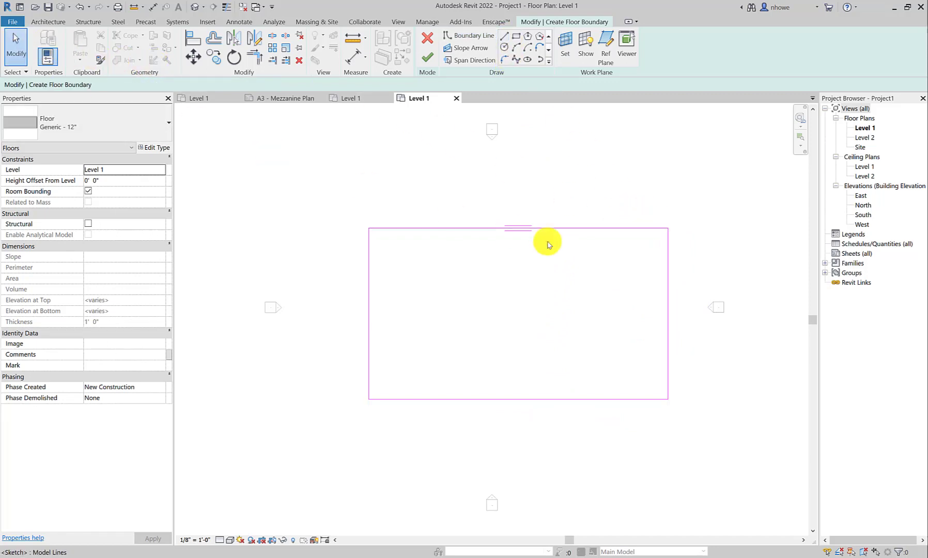
pyautogui.click(618, 228)
pyautogui.moveTo(667, 229); pyautogui.dragTo(445, 229)
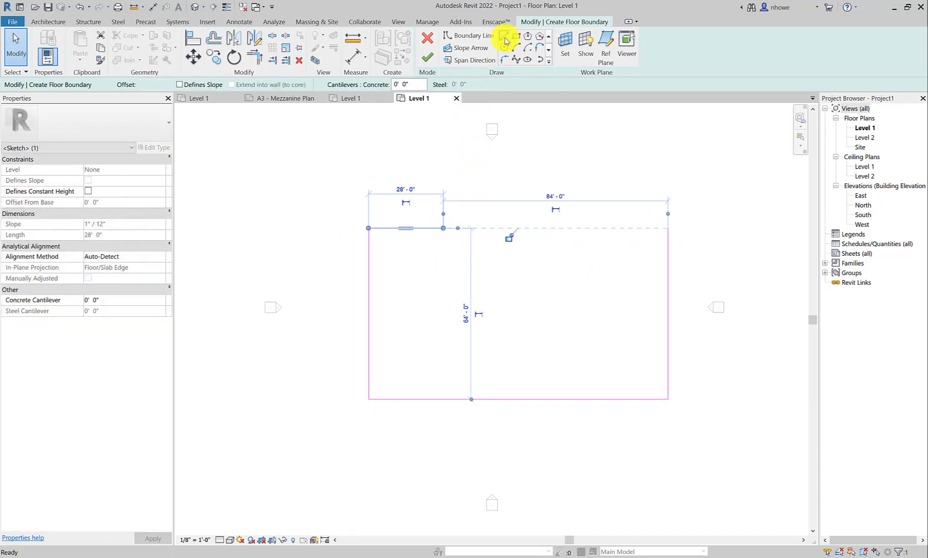
# - Draw boundary lines about 16' up and 84' right from the shortened edge's end, and extend the right edge up to close the outline
pyautogui.click(504, 37)
pyautogui.click(444, 227)
pyautogui.click(443, 185)
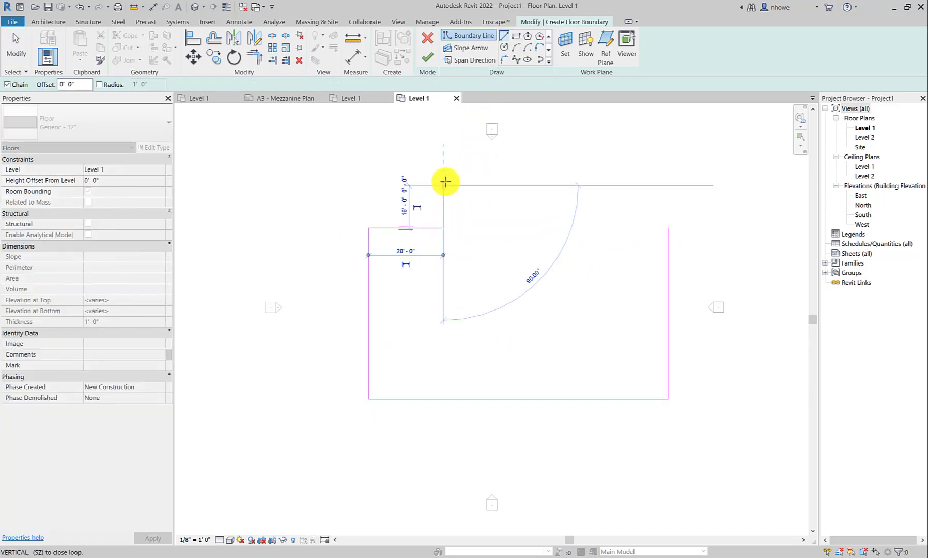
pyautogui.click(667, 184)
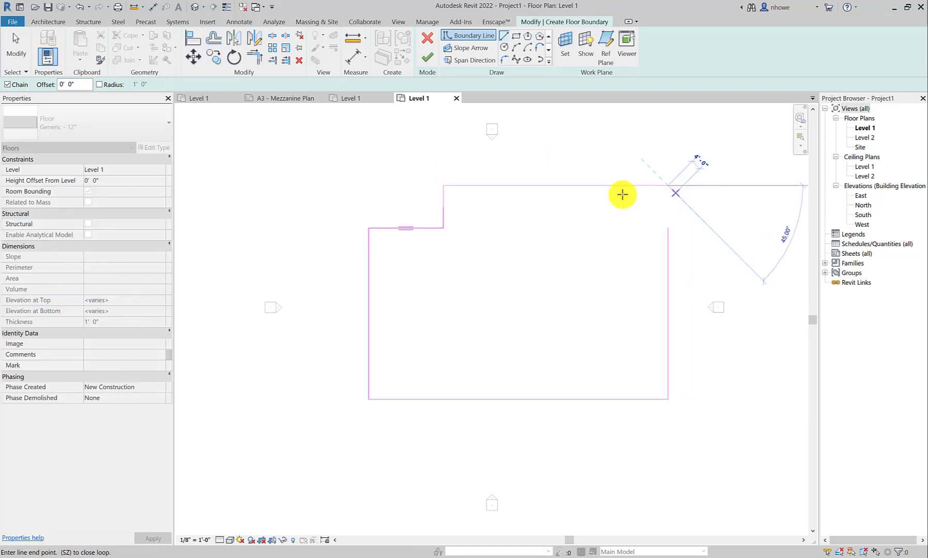
pyautogui.click(10, 46)
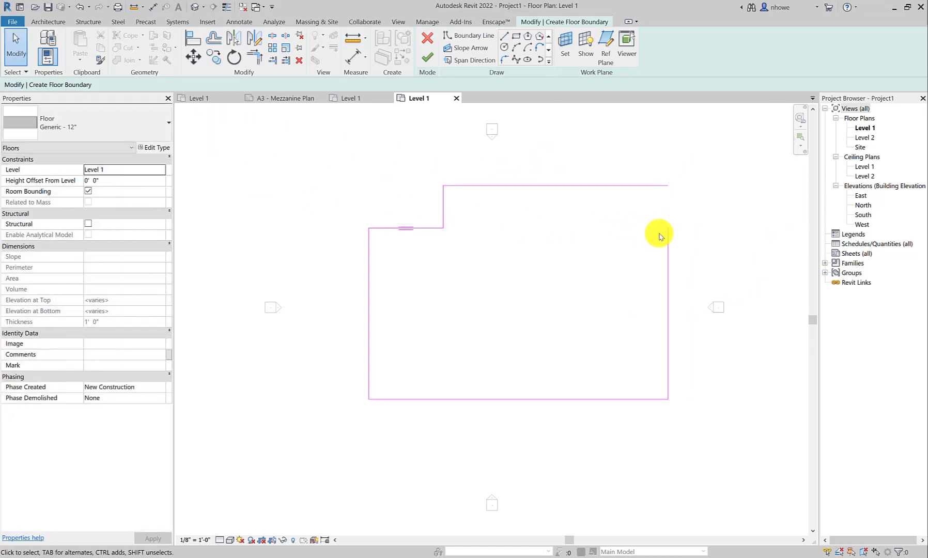
pyautogui.click(668, 232)
pyautogui.moveTo(668, 227); pyautogui.dragTo(668, 185)
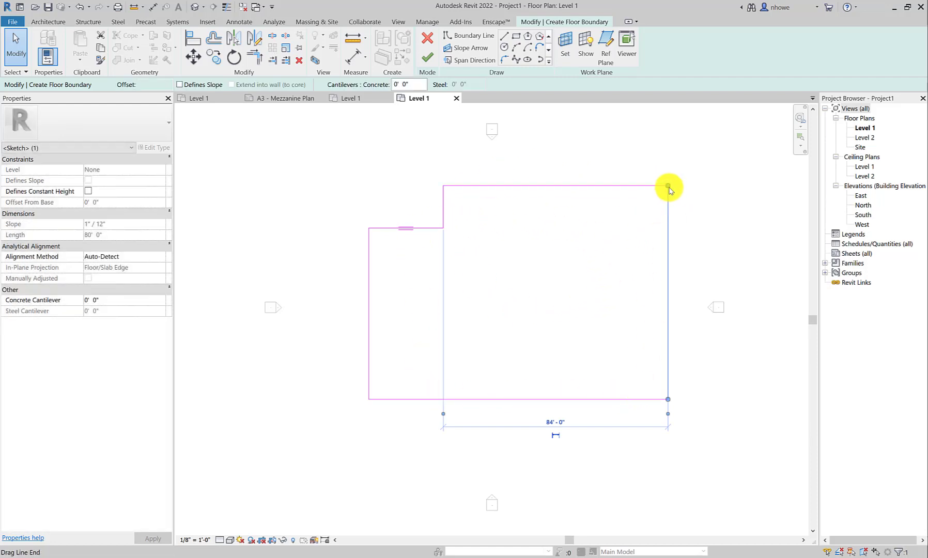
# - Extend the upper boundary line slightly past the upper-right corner and try to finish the floor sketch
pyautogui.moveTo(667, 186)
pyautogui.mouseDown()
pyautogui.moveTo(668, 216)
pyautogui.moveTo(668, 186)
pyautogui.moveTo(678, 186)
pyautogui.mouseUp()
pyautogui.click(619, 253)
pyautogui.click(647, 185)
pyautogui.click(624, 268)
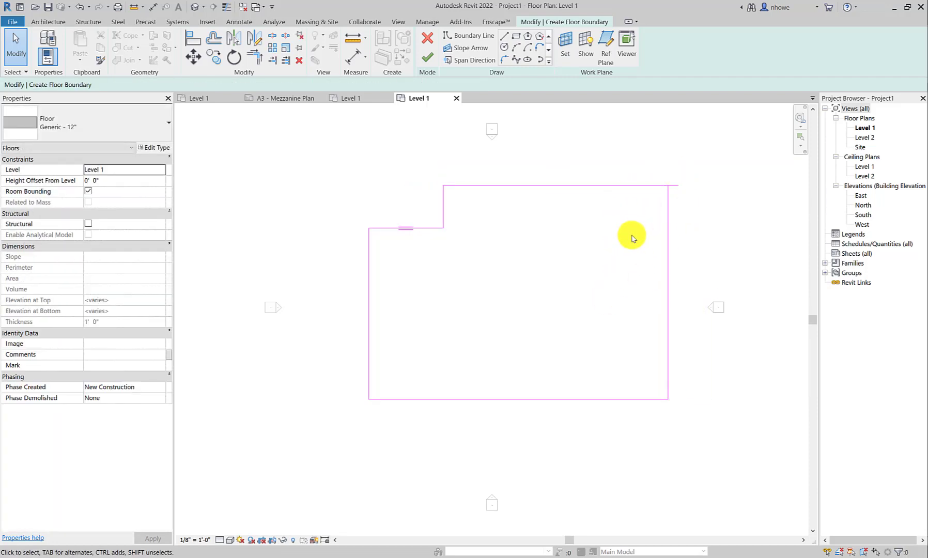
pyautogui.click(428, 57)
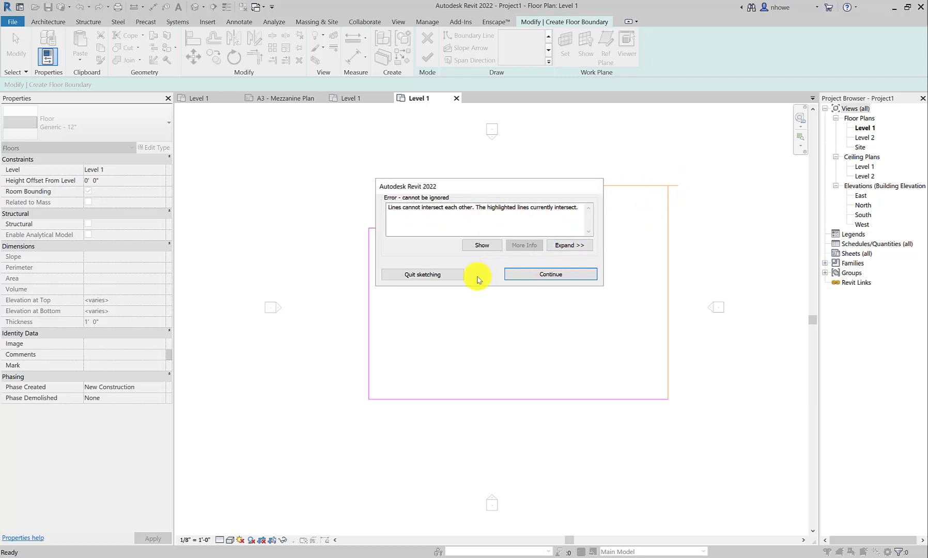
pyautogui.click(557, 279)
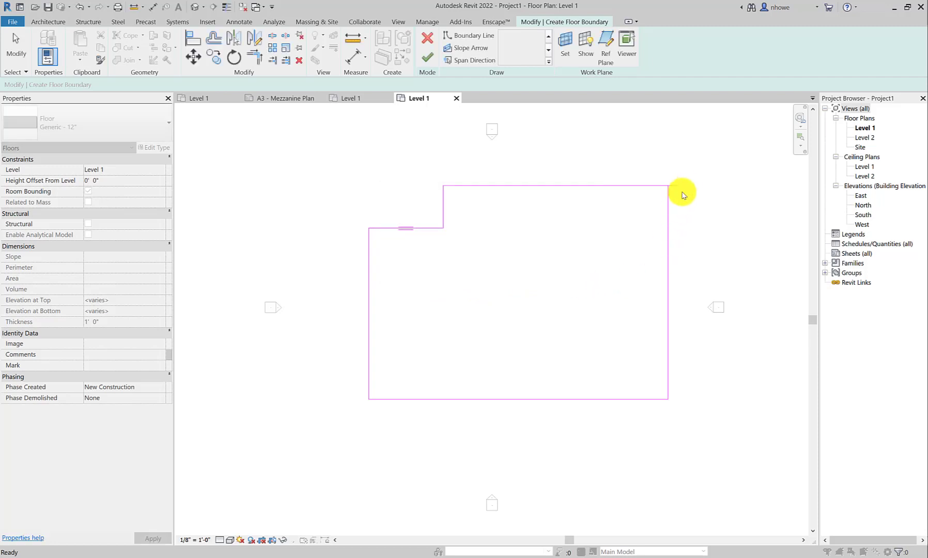
# - Pull the overshooting end of the upper boundary line back to the upper-right corner
pyautogui.click(676, 185)
pyautogui.moveTo(678, 185); pyautogui.dragTo(668, 185)
pyautogui.click(667, 193)
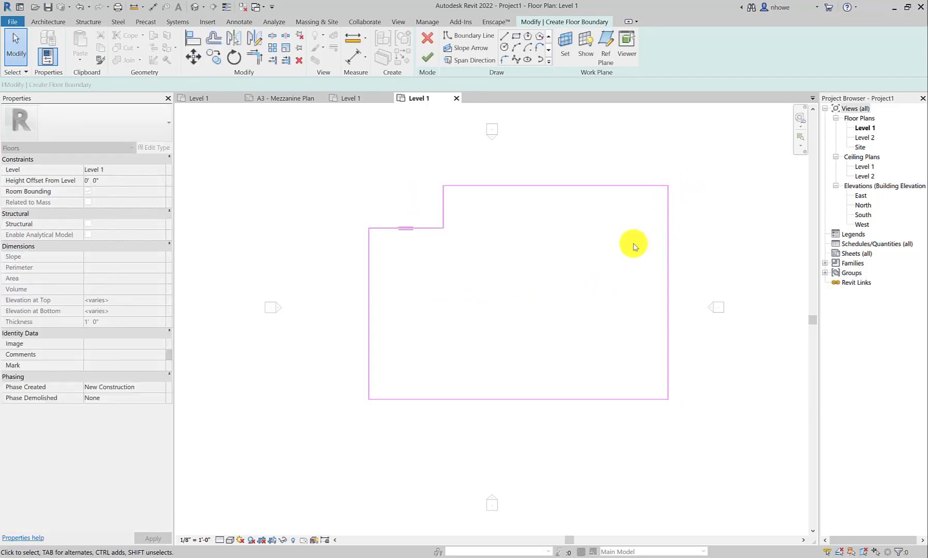
# - Draw an outward arc of about 64' radius between the ends of the 84' upper line, and delete that straight line
pyautogui.click(517, 48)
pyautogui.click(443, 185)
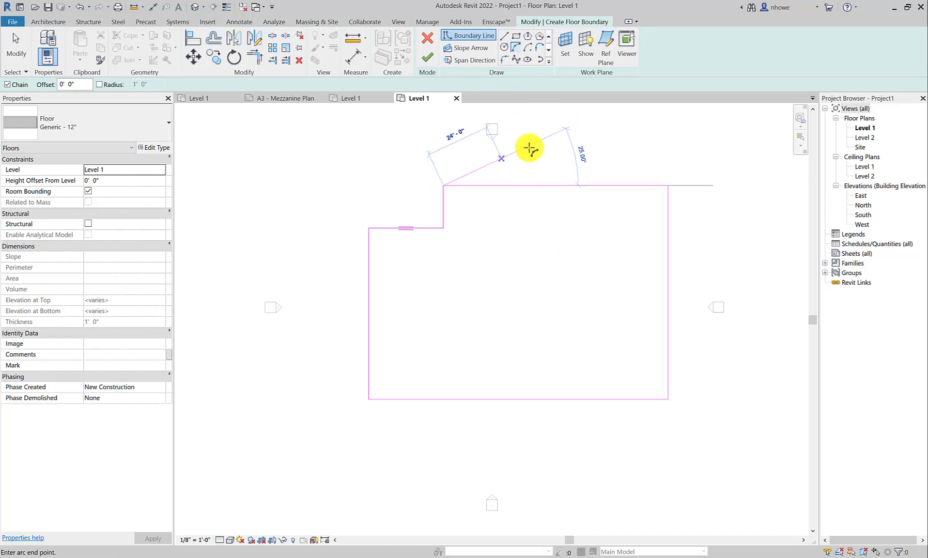
pyautogui.click(668, 185)
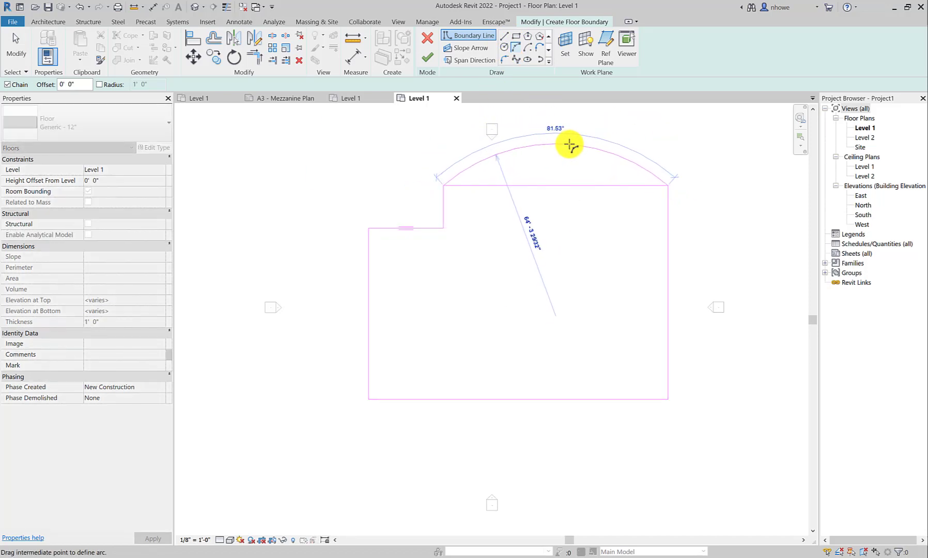
pyautogui.click(567, 143)
pyautogui.press('Escape')
pyautogui.press('Escape')
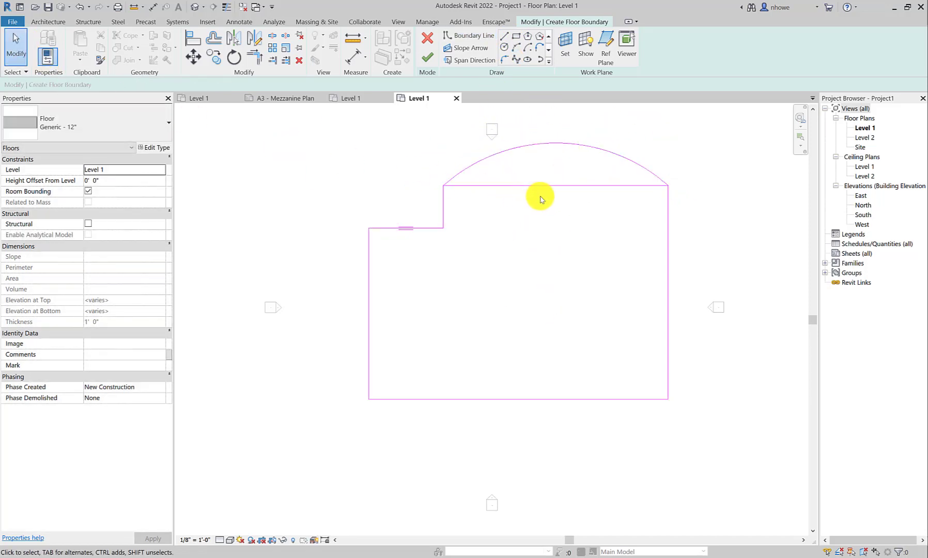
pyautogui.click(543, 186)
pyautogui.press('Delete')
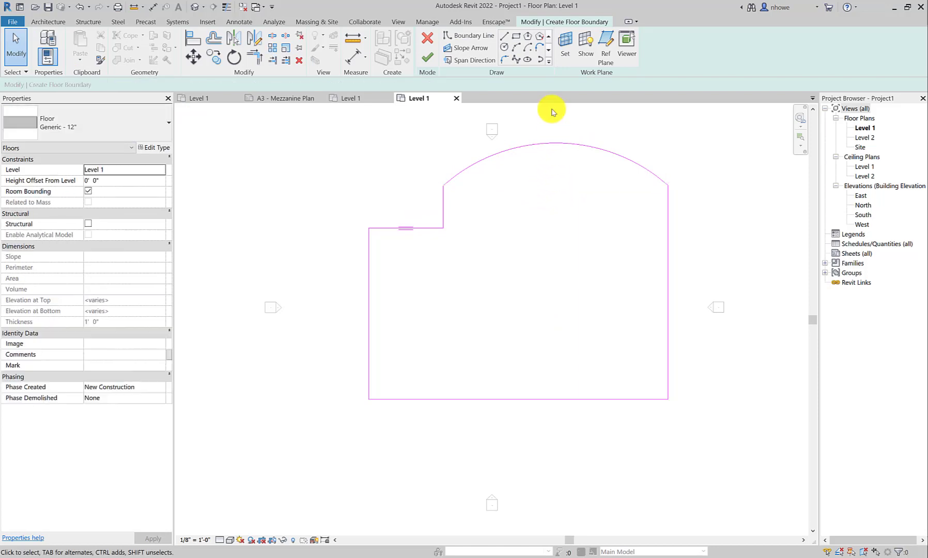
# - Draw a wavy spline boundary from the arc's right end around the right and lower sides, ending on the lower edge near its left part
pyautogui.click(516, 61)
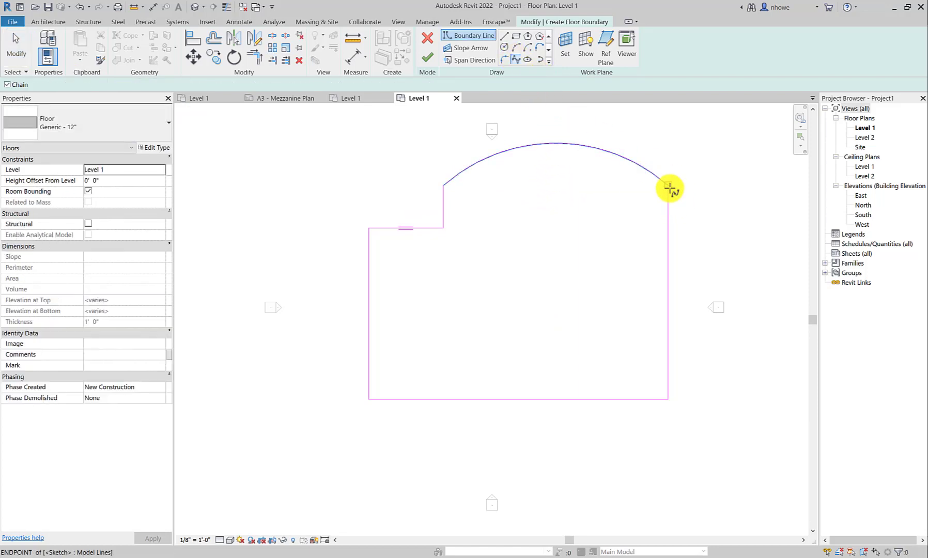
pyautogui.click(668, 185)
pyautogui.click(711, 215)
pyautogui.click(702, 327)
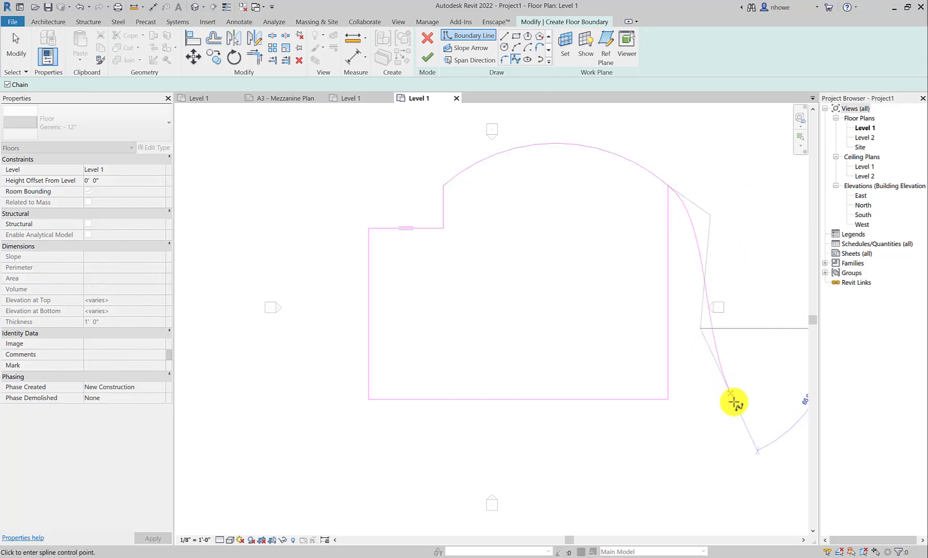
pyautogui.click(748, 418)
pyautogui.click(707, 464)
pyautogui.click(600, 428)
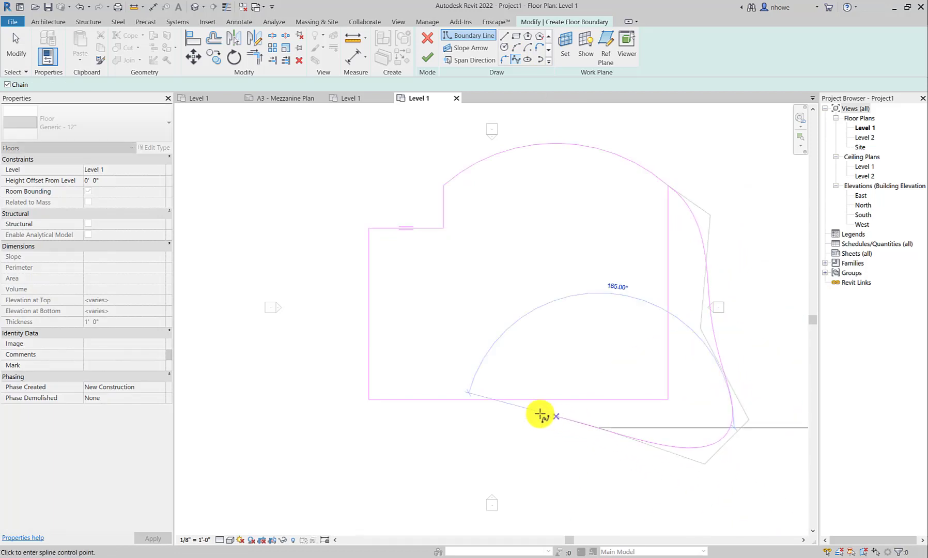
pyautogui.click(479, 429)
pyautogui.click(431, 474)
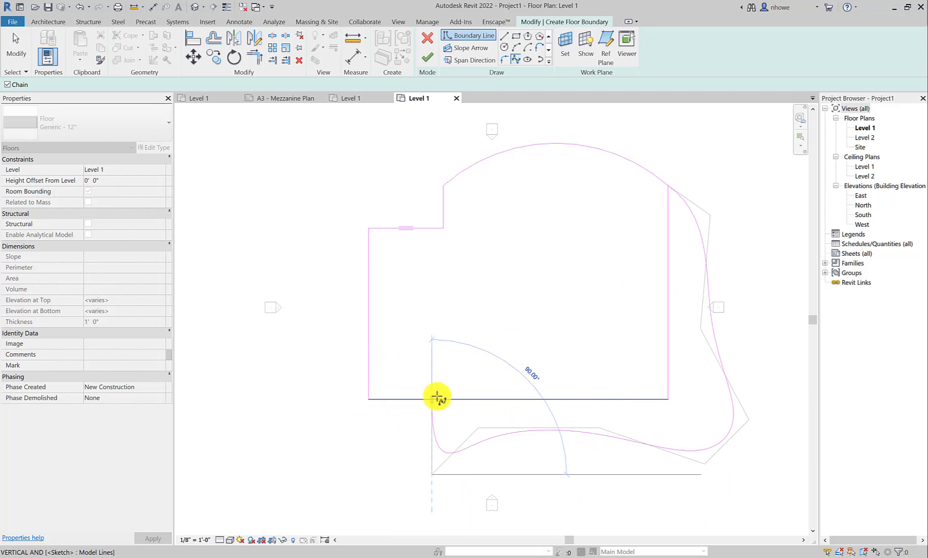
pyautogui.click(437, 397)
pyautogui.click(16, 52)
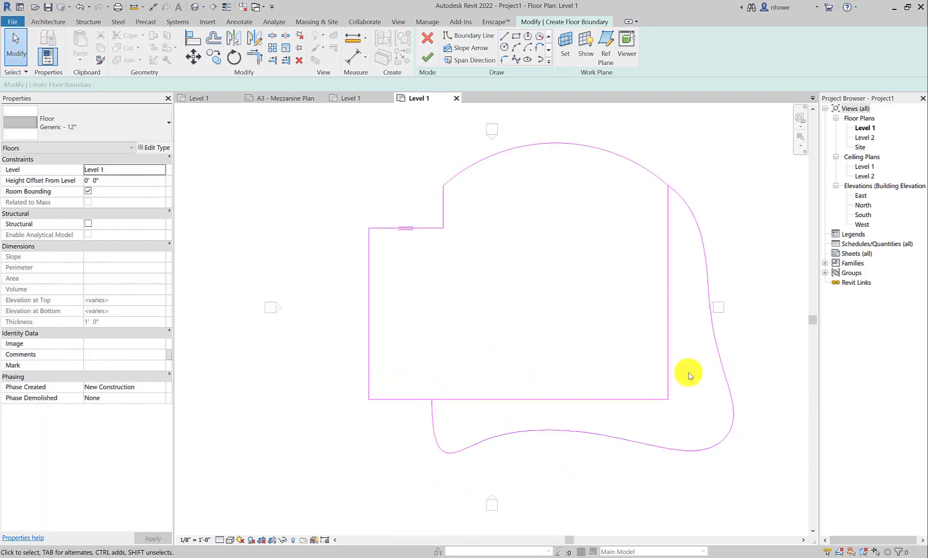
# - Delete the straight right boundary line and shorten the lower line to end where the spline starts
pyautogui.click(669, 370)
pyautogui.press('Delete')
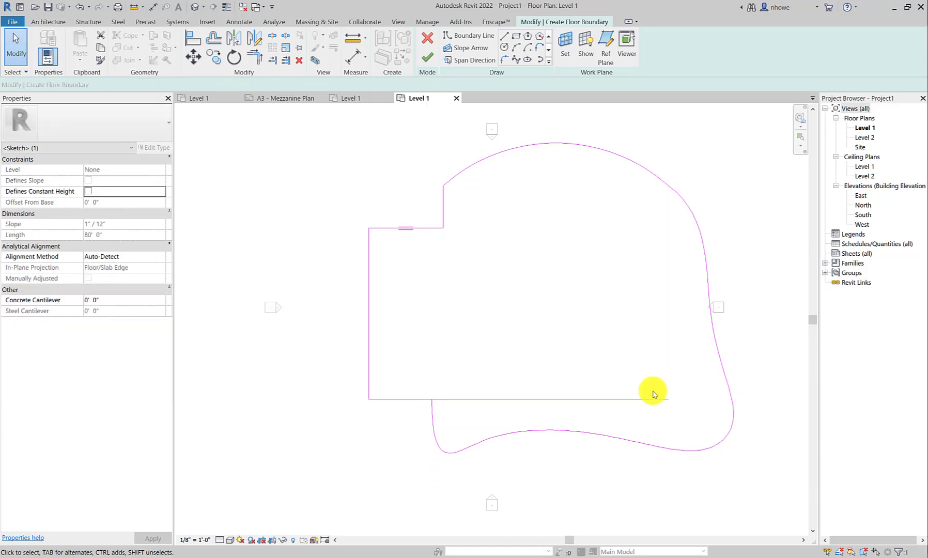
pyautogui.click(651, 399)
pyautogui.moveTo(667, 399)
pyautogui.mouseDown()
pyautogui.moveTo(481, 410)
pyautogui.moveTo(431, 400)
pyautogui.mouseUp()
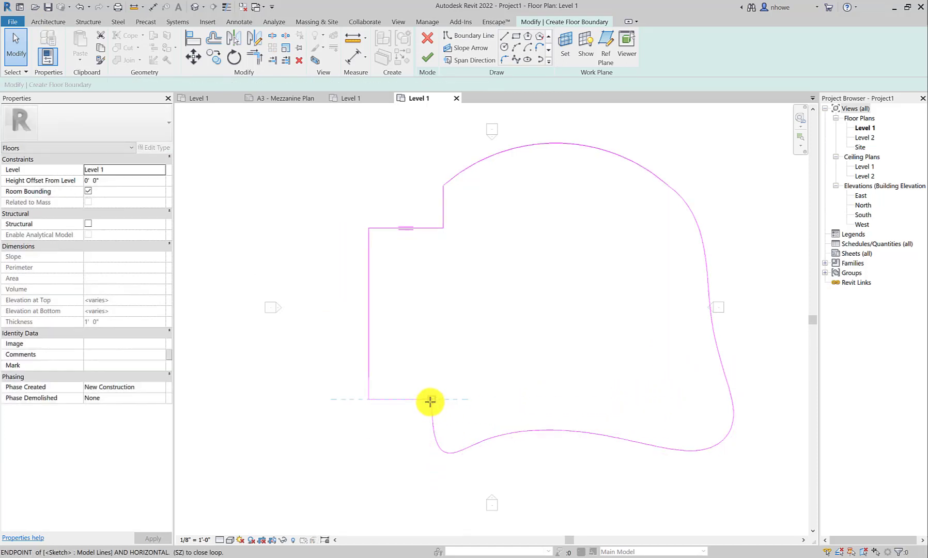
pyautogui.click(541, 368)
# - Reshape the spline's lower side by moving one control point down and to the right, and finish the floor boundary
pyautogui.click(573, 434)
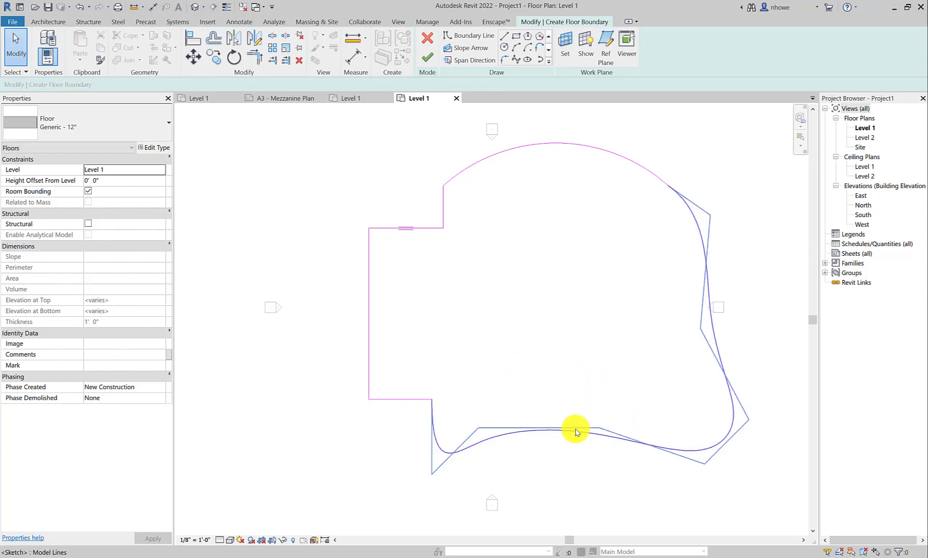
pyautogui.moveTo(480, 429); pyautogui.dragTo(518, 451)
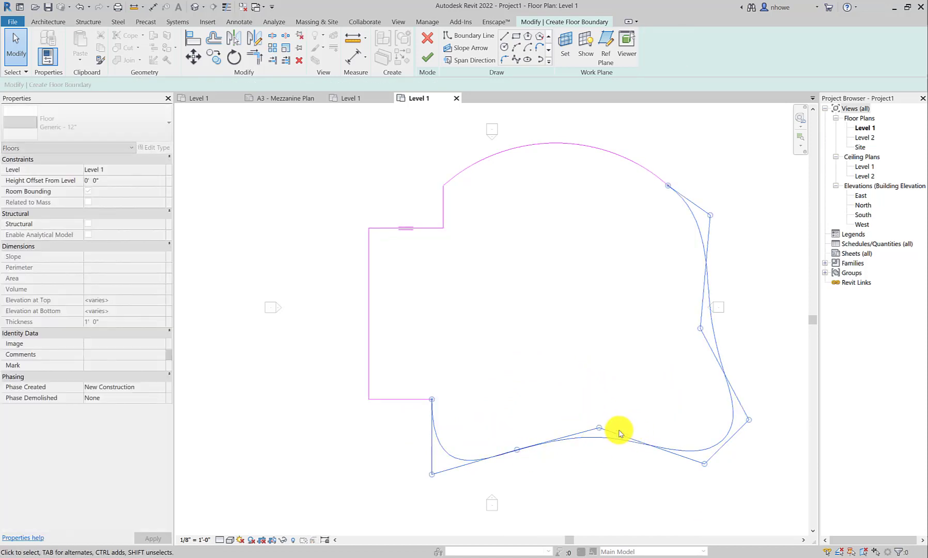
pyautogui.click(594, 328)
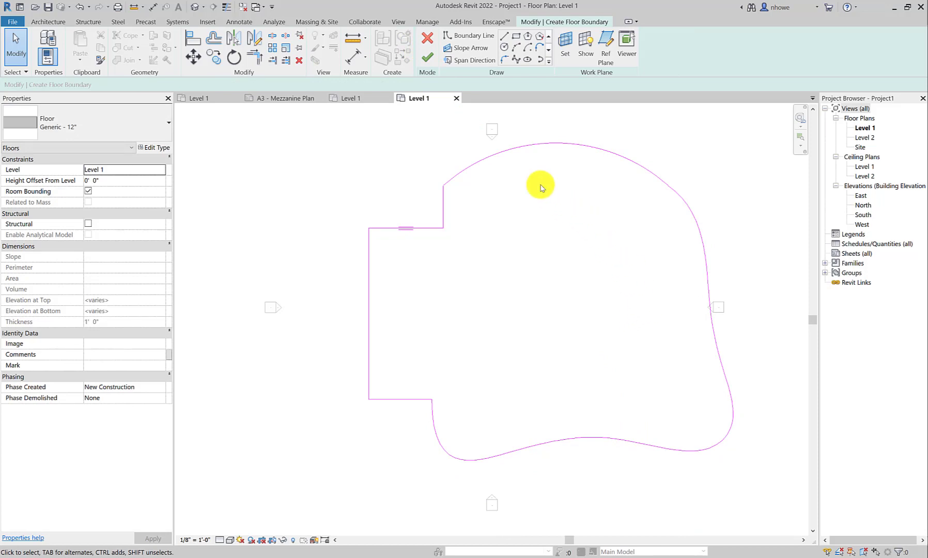
pyautogui.click(428, 59)
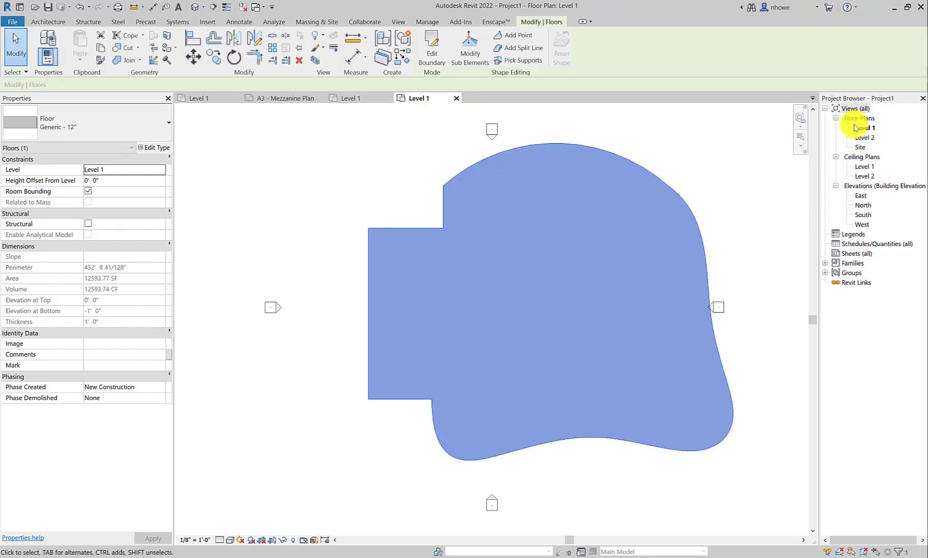
# - Open the default 3D view and inspect the floor slab and its curved edges from above
pyautogui.click(397, 22)
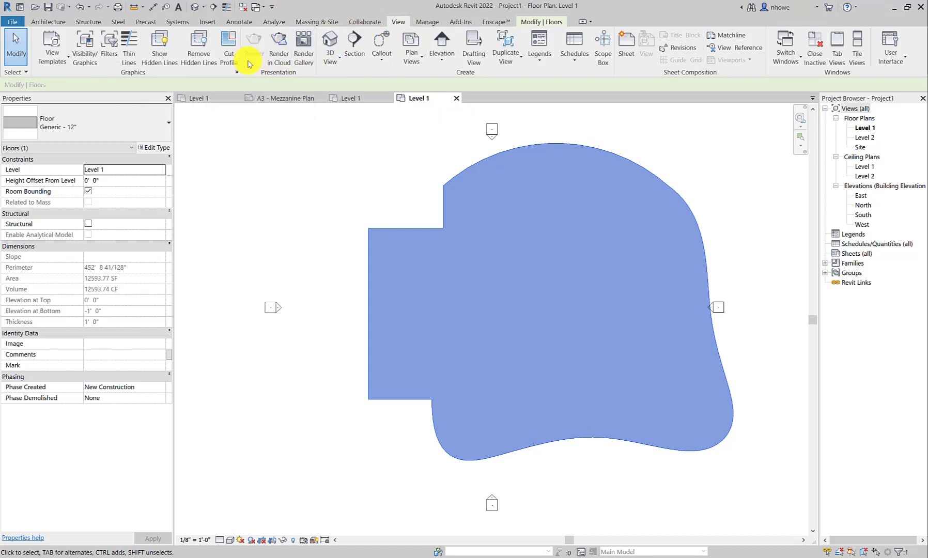
pyautogui.click(326, 65)
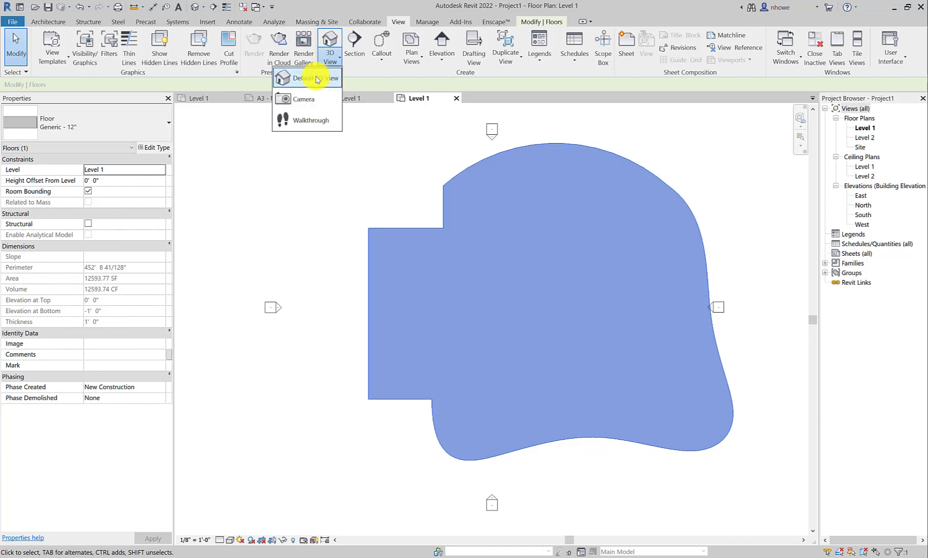
pyautogui.click(317, 80)
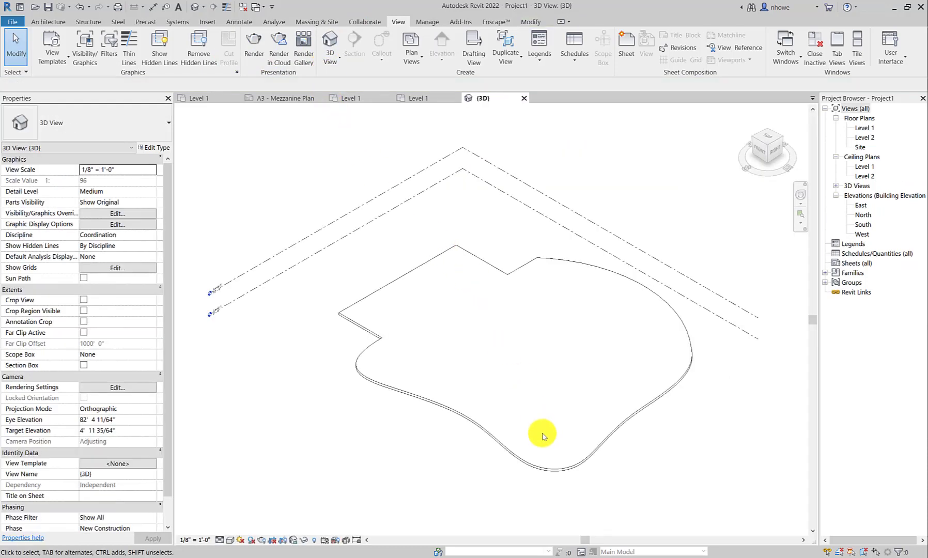
pyautogui.scroll(5, 545, 434)
pyautogui.scroll(-5, 546, 435)
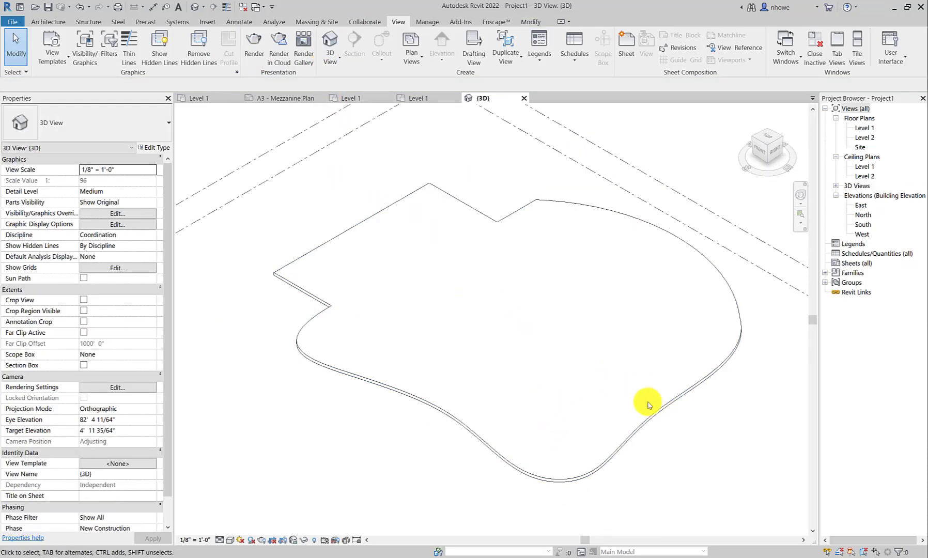
pyautogui.keyDown('shift'); pyautogui.moveTo(645, 406); pyautogui.dragTo(668, 371, button='middle'); pyautogui.keyUp('shift')
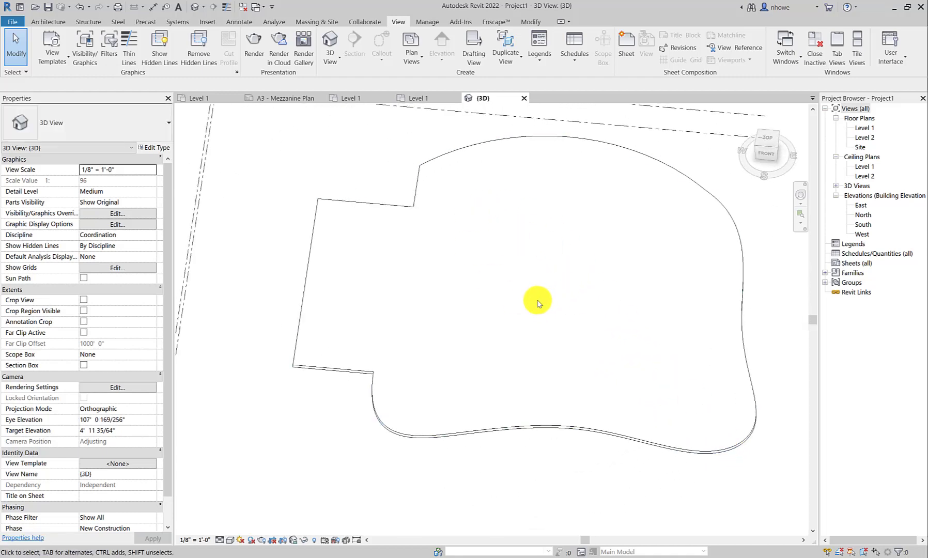
# - Edit the floor's boundary in the Level 1 plan, adding a 60' by 56' inner rectangle as an opening, and finish the sketch
pyautogui.click(487, 427)
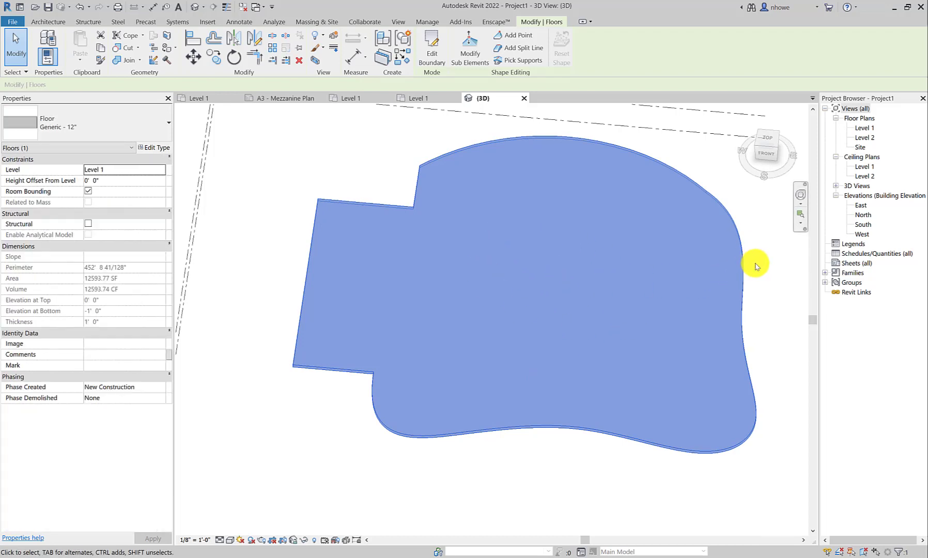
pyautogui.click(434, 52)
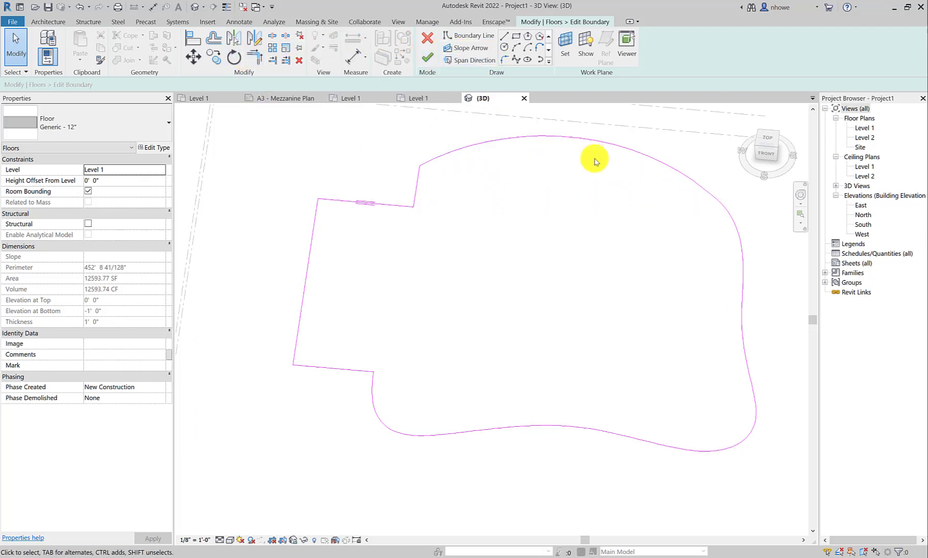
pyautogui.doubleClick(863, 128)
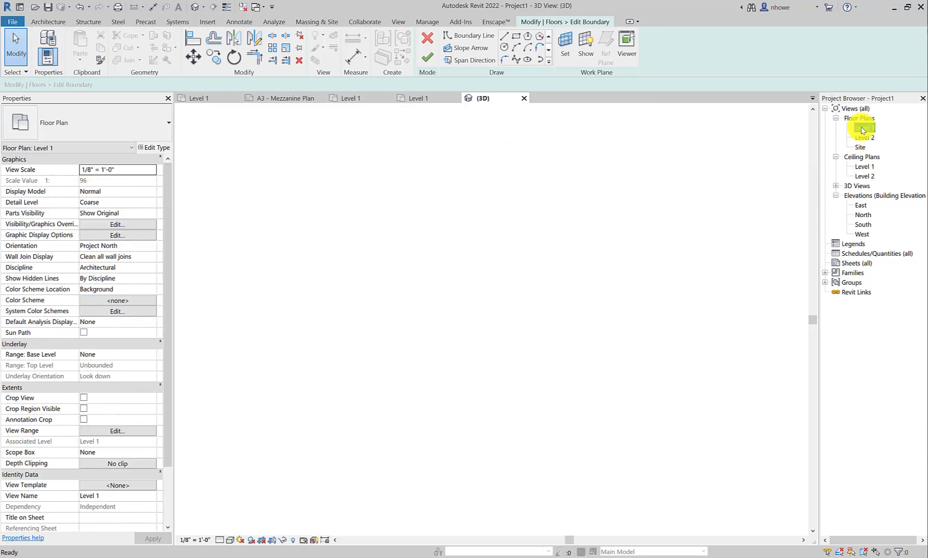
pyautogui.click(517, 51)
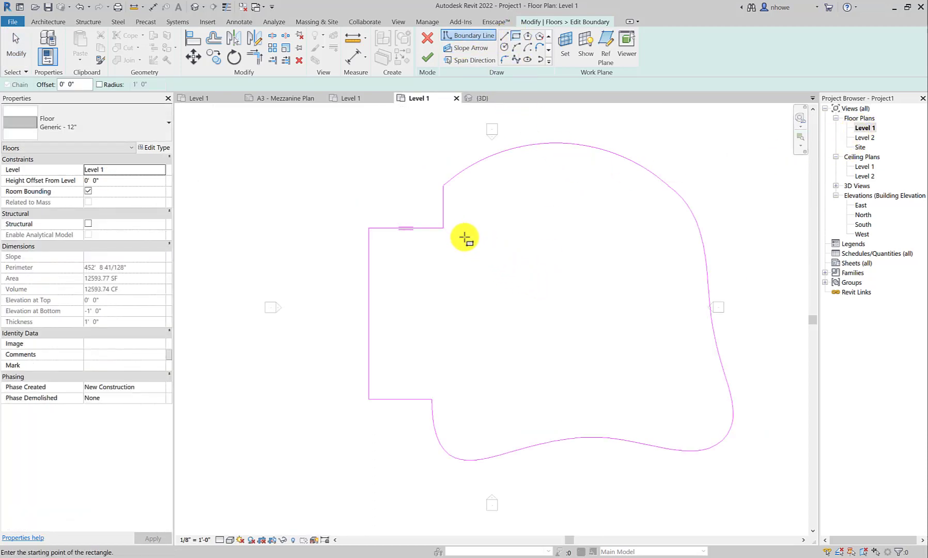
pyautogui.click(498, 398)
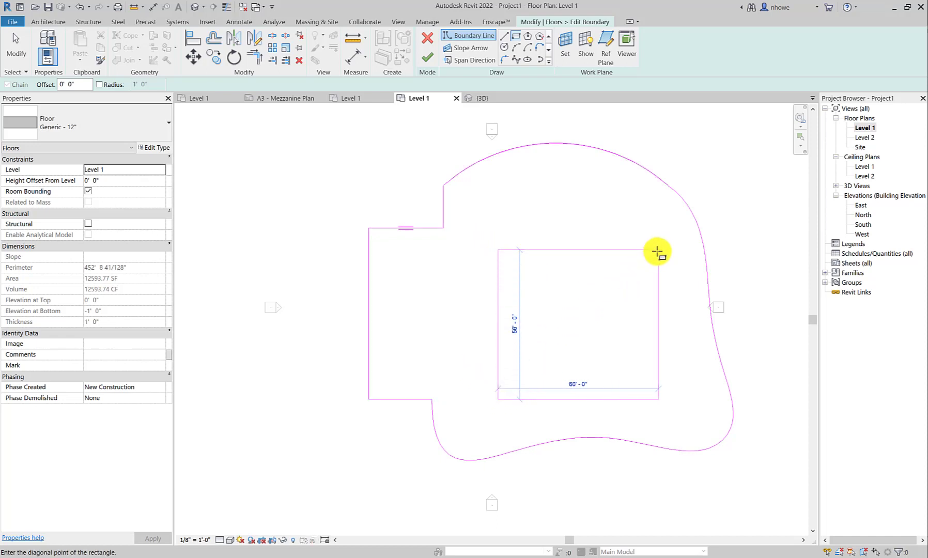
pyautogui.click(658, 249)
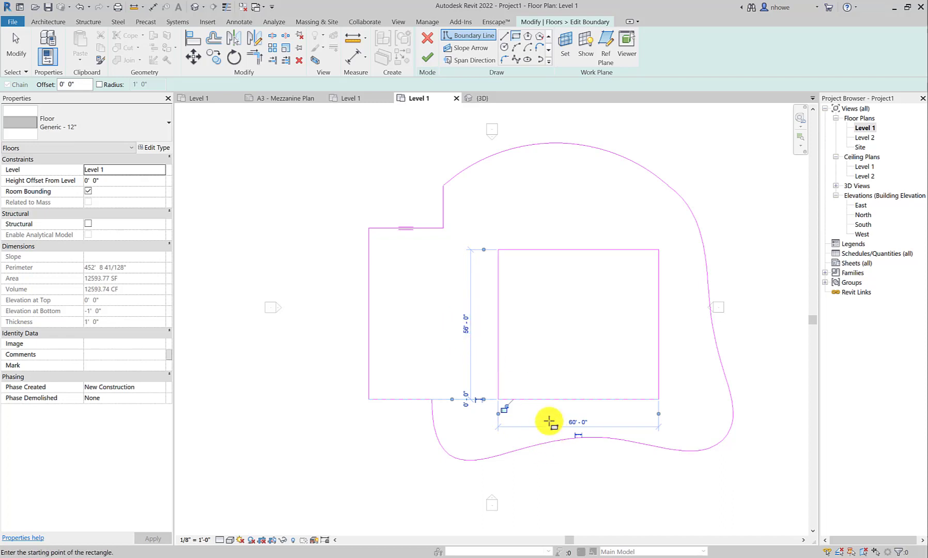
pyautogui.click(428, 57)
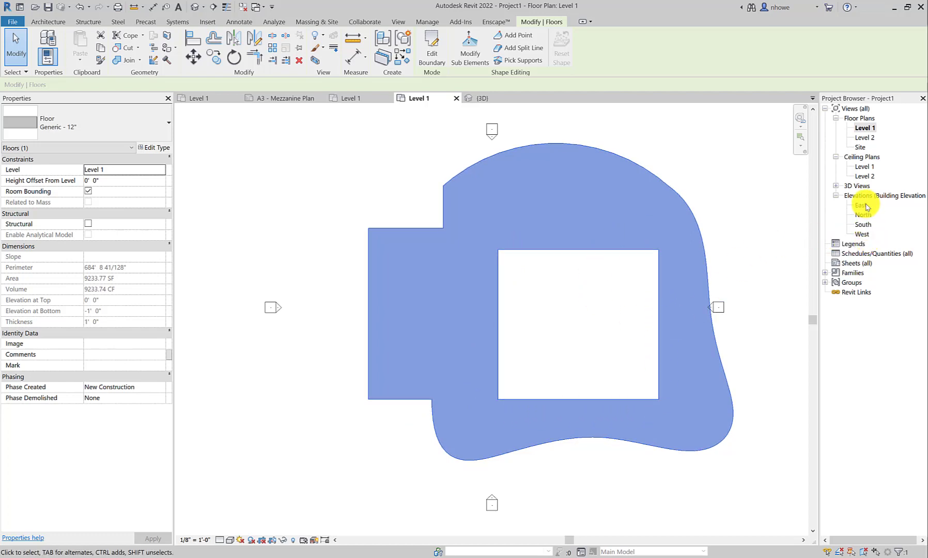
# - Return to the {3D} view and examine the floor's rectangular opening from low and high angles
pyautogui.click(837, 186)
pyautogui.doubleClick(862, 195)
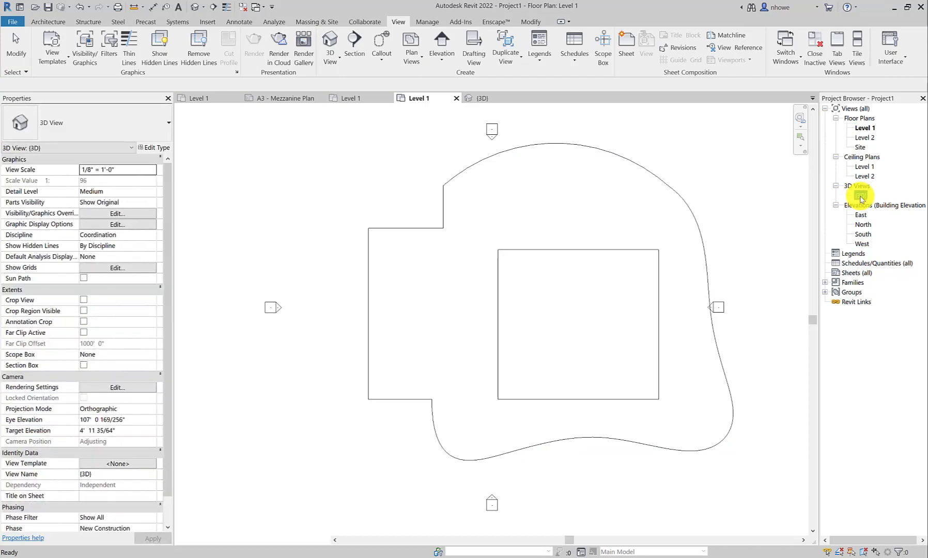
pyautogui.keyDown('shift'); pyautogui.moveTo(708, 338); pyautogui.dragTo(684, 314, button='middle'); pyautogui.keyUp('shift')
pyautogui.click(728, 396)
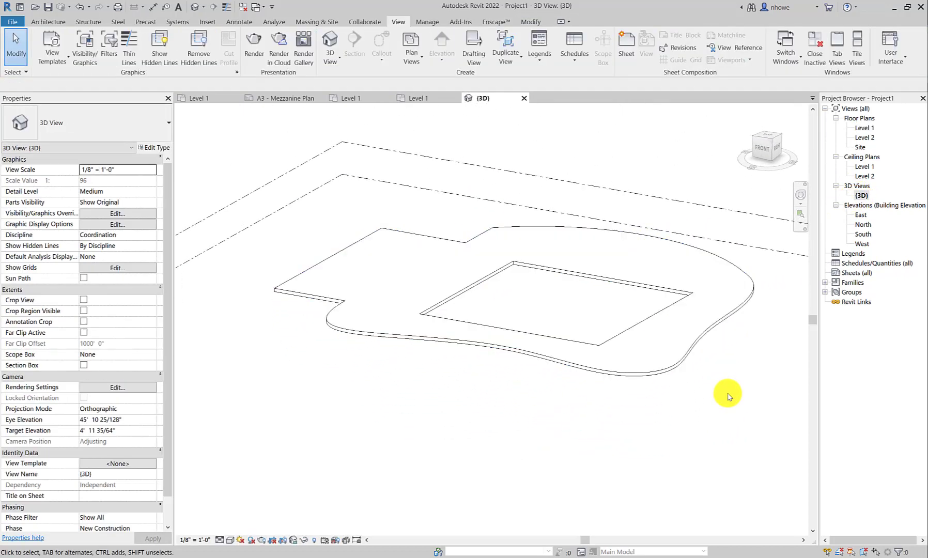
pyautogui.keyDown('shift'); pyautogui.moveTo(707, 384); pyautogui.dragTo(644, 400, button='middle'); pyautogui.keyUp('shift')
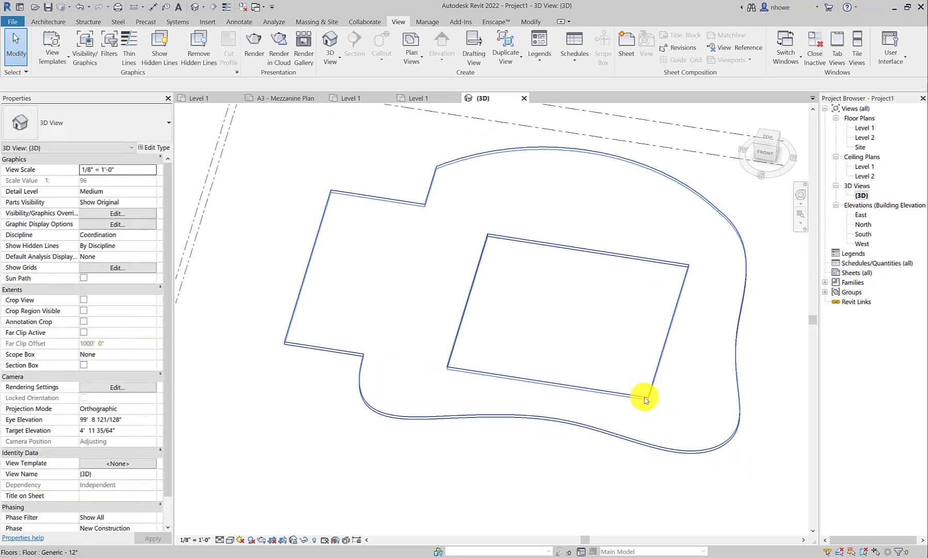